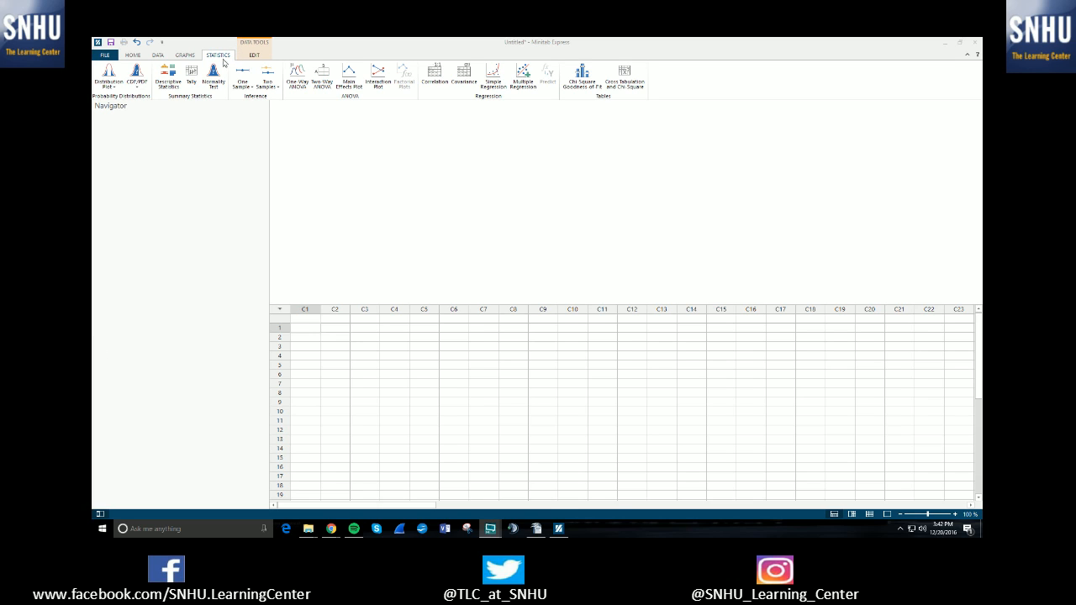
{"action": "left_click", "coordinate": [267, 84]}
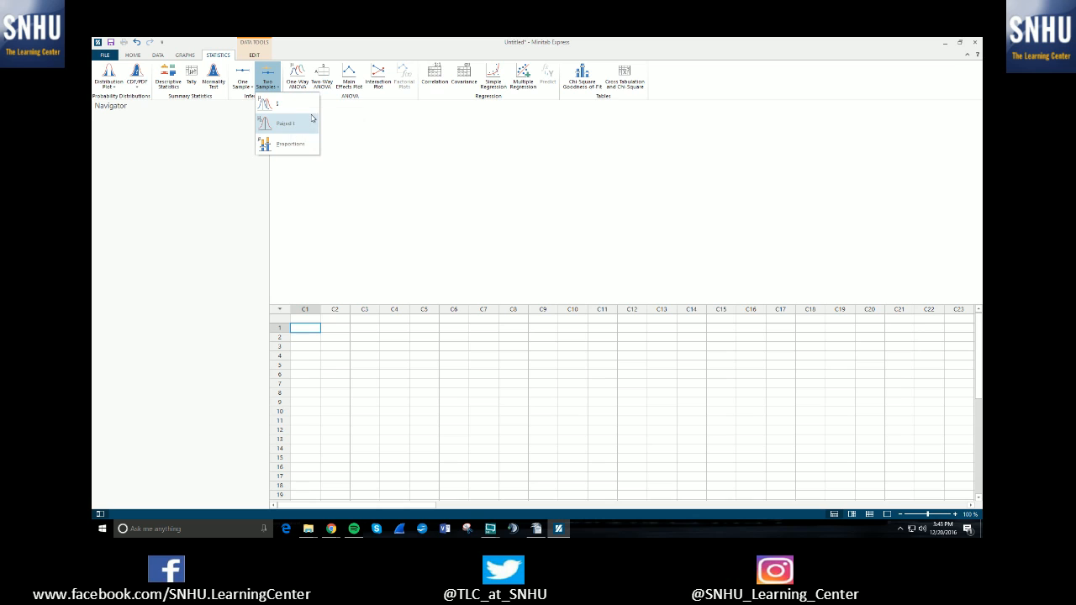
{"action": "left_click", "coordinate": [295, 112]}
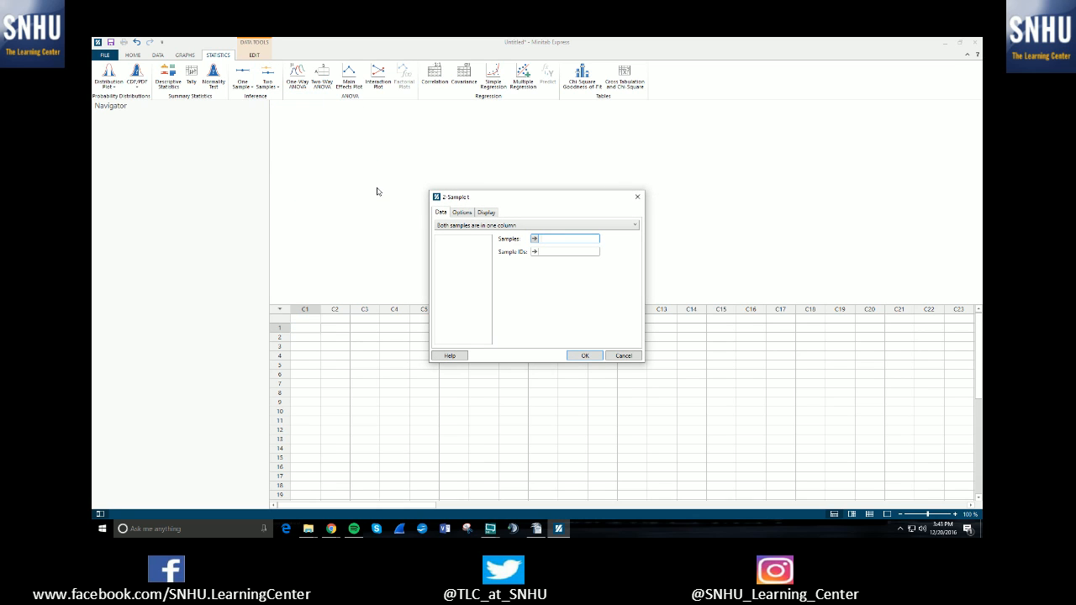
{"action": "left_click_drag", "start_coordinate": [522, 197], "coordinate": [517, 177]}
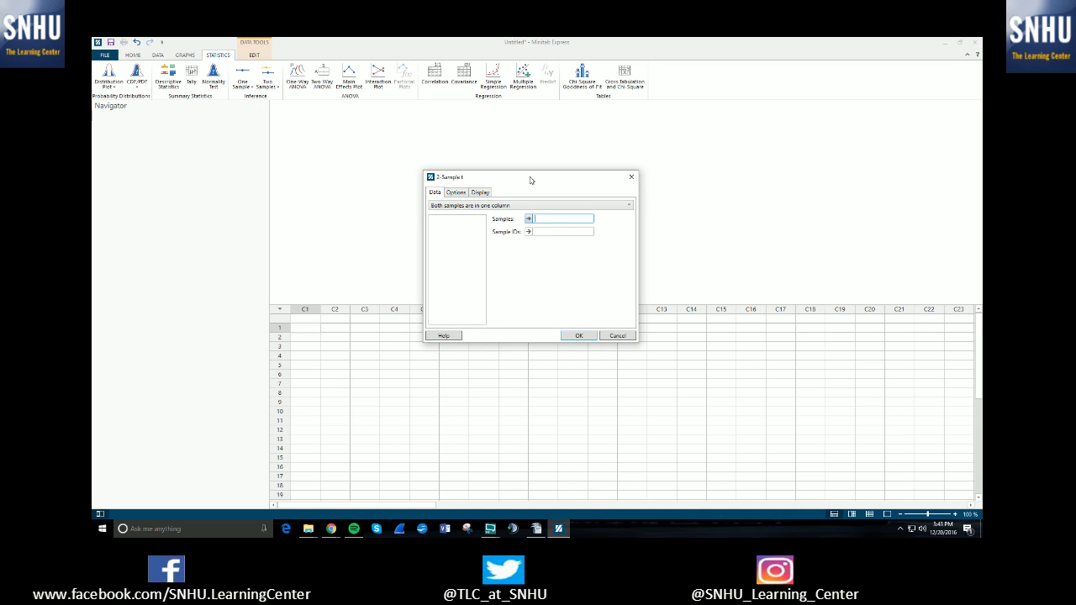
{"action": "left_click", "coordinate": [631, 176]}
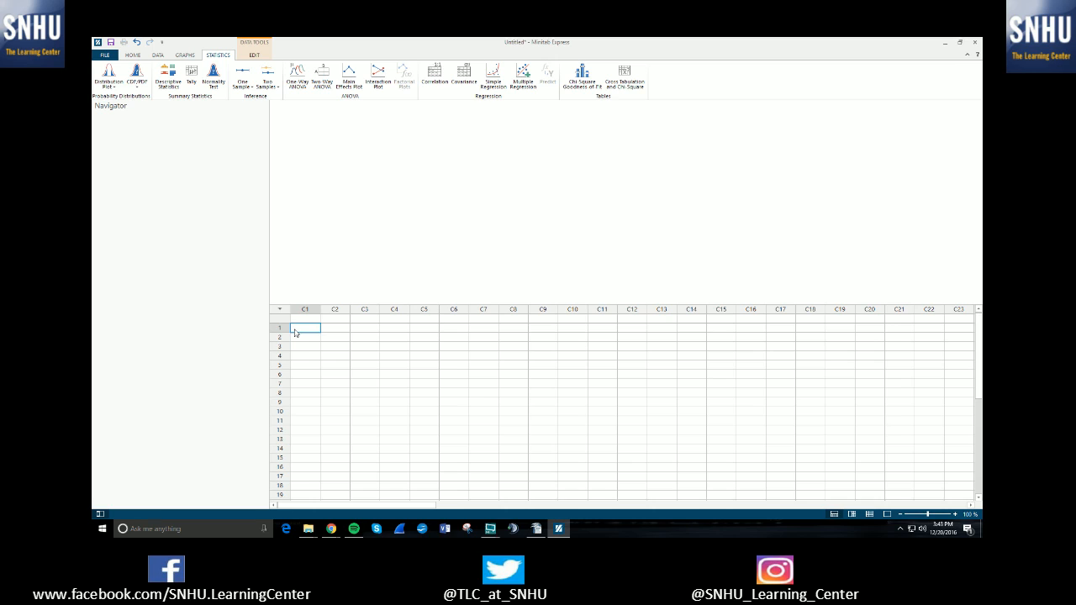
- Enter the values 32, 26, 32 and 43 in rows 1 to 4 of column C1
{"action": "type", "text": "32"}
{"action": "key", "text": "Return"}
{"action": "type", "text": "26"}
{"action": "key", "text": "Return"}
{"action": "type", "text": "32"}
{"action": "key", "text": "Return"}
{"action": "type", "text": "345"}
{"action": "key", "text": "Return"}
{"action": "key", "text": "Up"}
{"action": "type", "text": "43"}
- Enter the values 38, 69, 32 and 53 in rows 1 to 4 of column C2
{"action": "key", "text": "Tab"}
{"action": "key", "text": "Up"}
{"action": "key", "text": "Up"}
{"action": "key", "text": "Up"}
{"action": "type", "text": "38"}
{"action": "key", "text": "Return"}
{"action": "type", "text": "69"}
{"action": "key", "text": "Return"}
{"action": "type", "text": "32"}
{"action": "key", "text": "Return"}
{"action": "type", "text": "53"}
{"action": "key", "text": "Return"}
- Set up a two-sample t test with each sample in its own column, using C1 as Sample 1 and C2 as Sample 2
{"action": "left_click", "coordinate": [268, 84]}
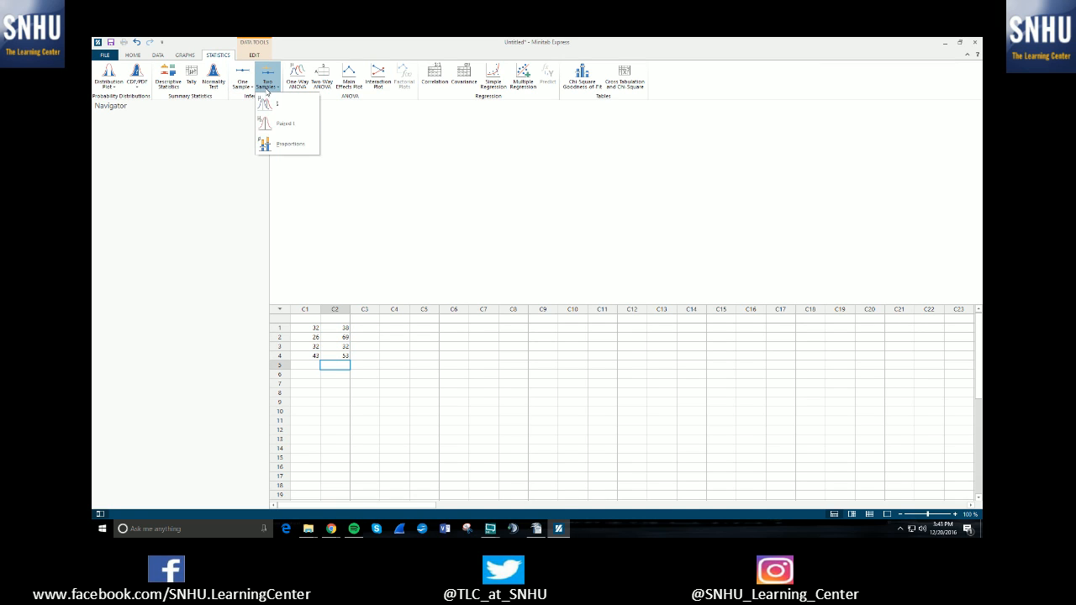
{"action": "left_click", "coordinate": [295, 111]}
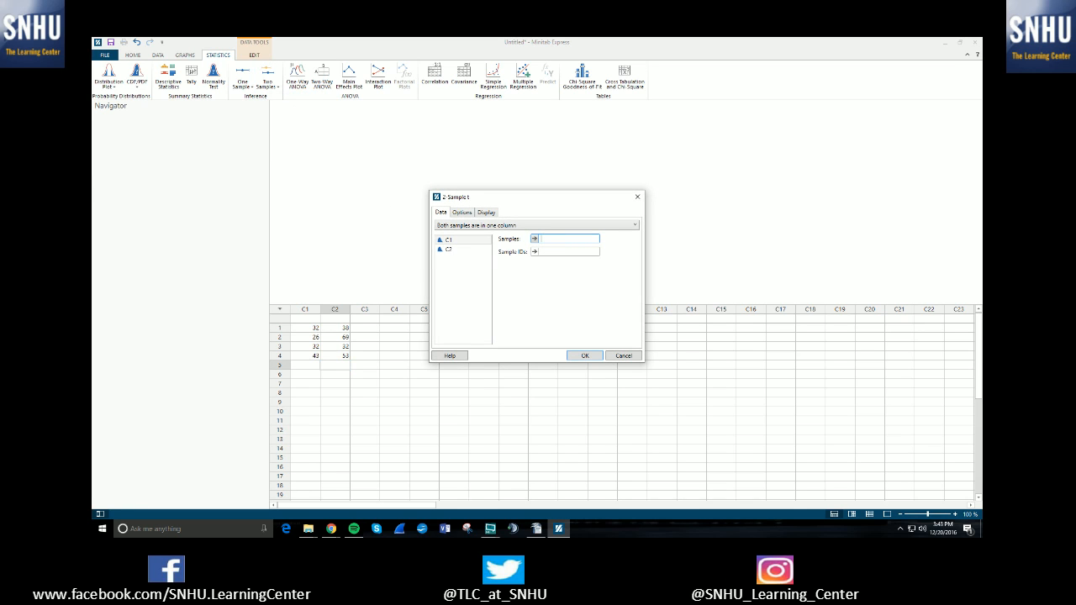
{"action": "double_click", "coordinate": [454, 240]}
{"action": "double_click", "coordinate": [454, 249]}
{"action": "double_click", "coordinate": [546, 252]}
{"action": "key", "text": "BackSpace"}
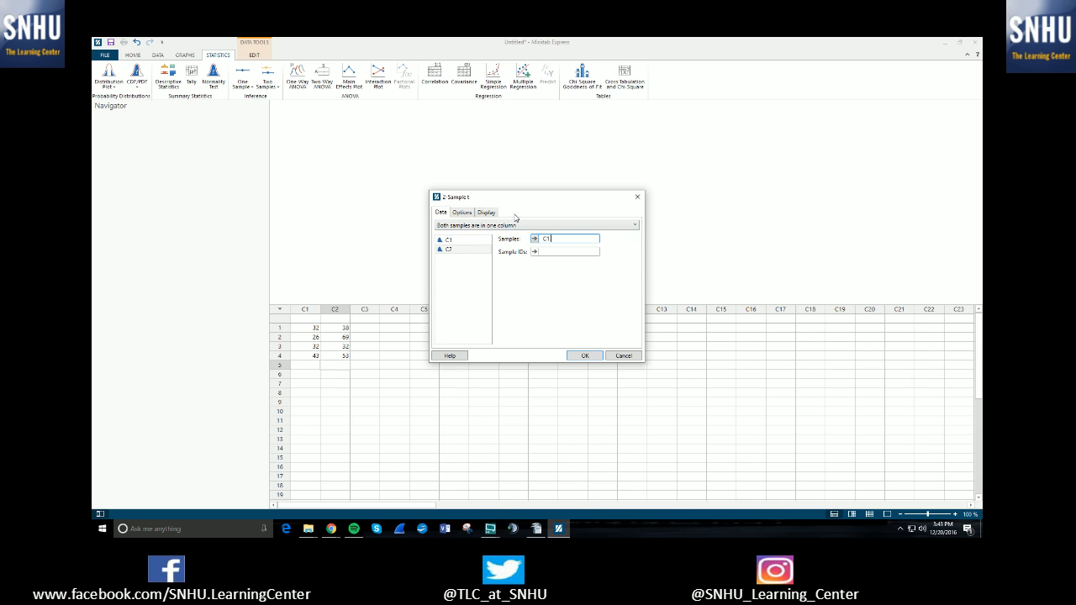
{"action": "left_click", "coordinate": [505, 225]}
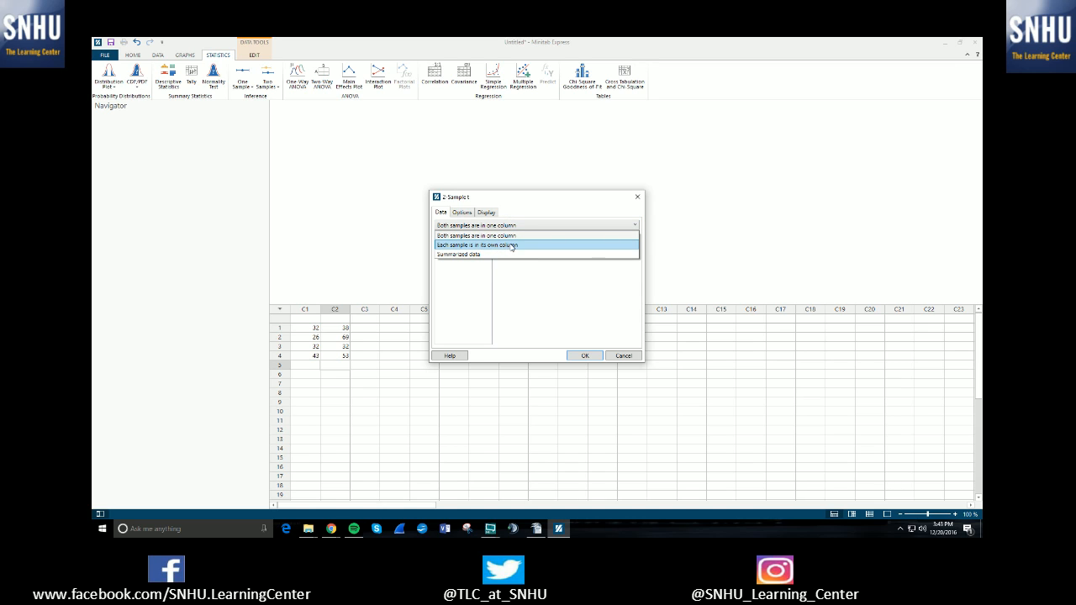
{"action": "left_click", "coordinate": [512, 246]}
{"action": "double_click", "coordinate": [465, 240]}
{"action": "double_click", "coordinate": [468, 249]}
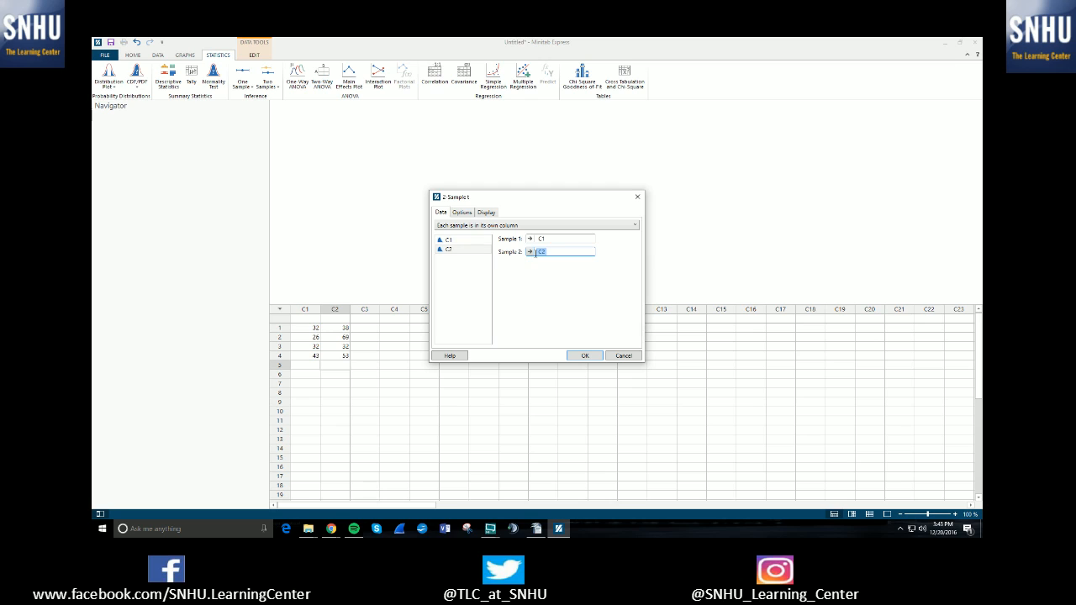
- Set the alternative hypothesis of the two-sample t test to Difference < 0
{"action": "left_click", "coordinate": [466, 215]}
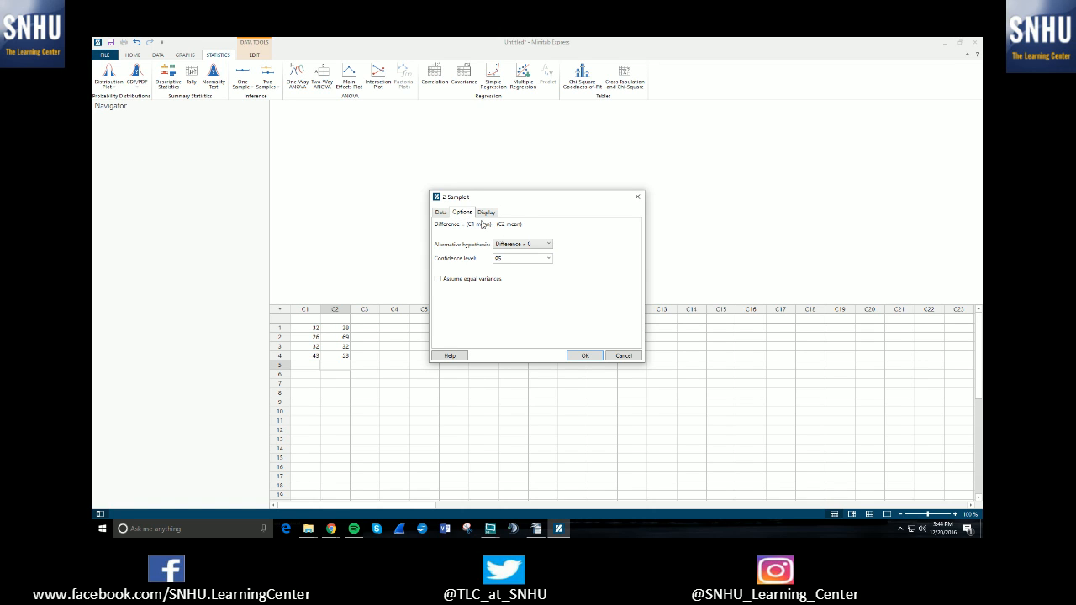
{"action": "left_click", "coordinate": [530, 243]}
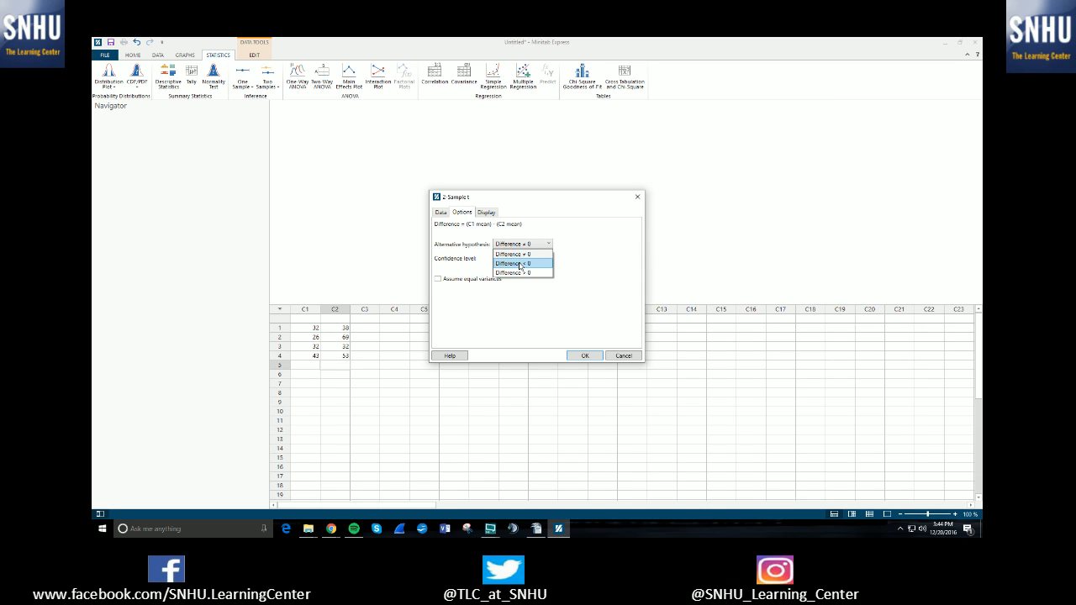
{"action": "left_click", "coordinate": [519, 229]}
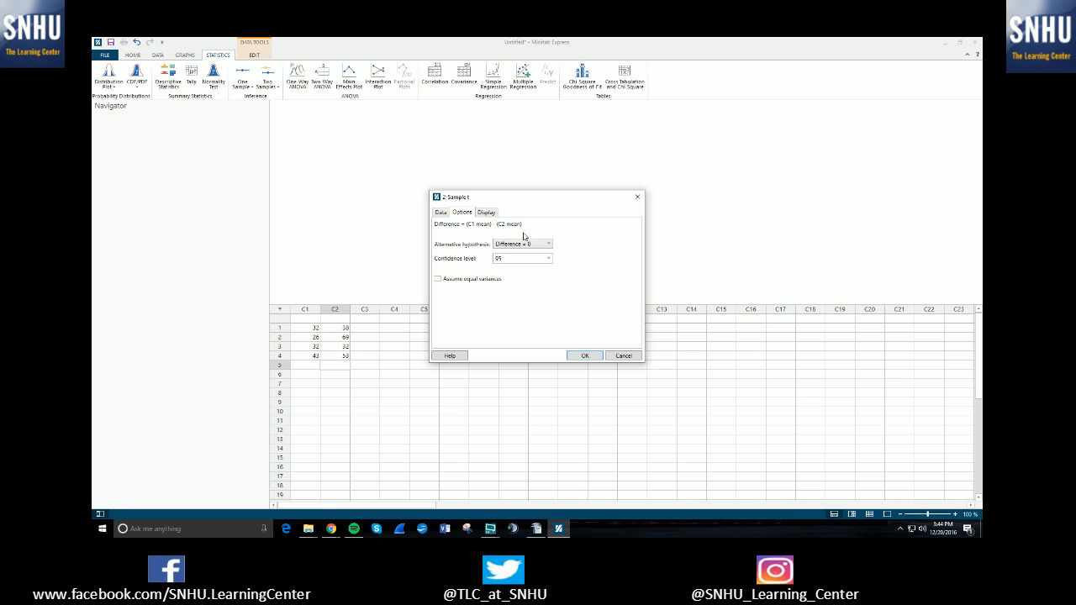
{"action": "left_click", "coordinate": [533, 245]}
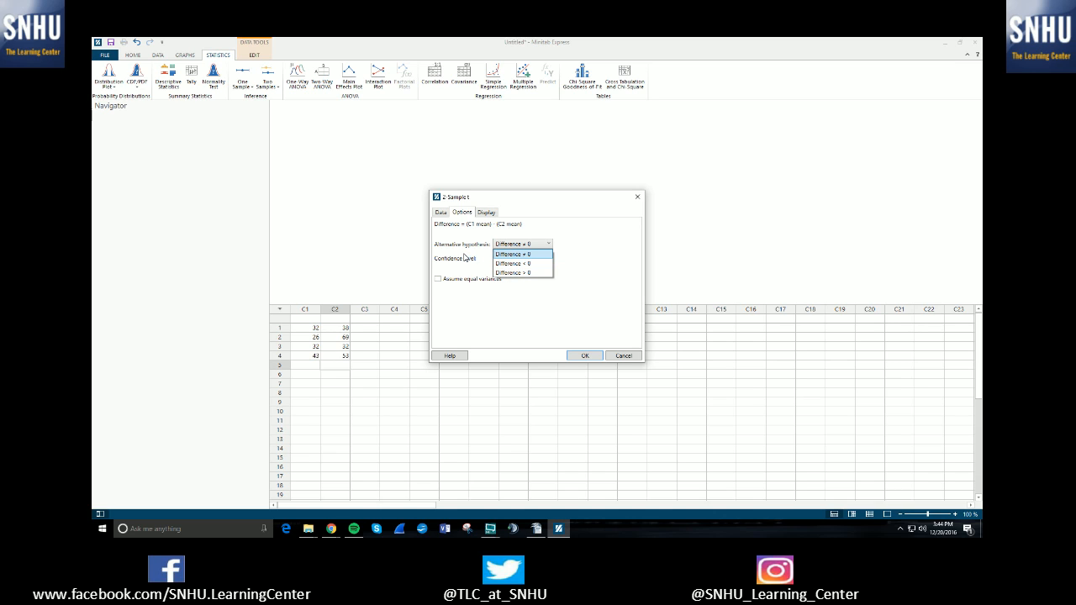
{"action": "left_click", "coordinate": [519, 263]}
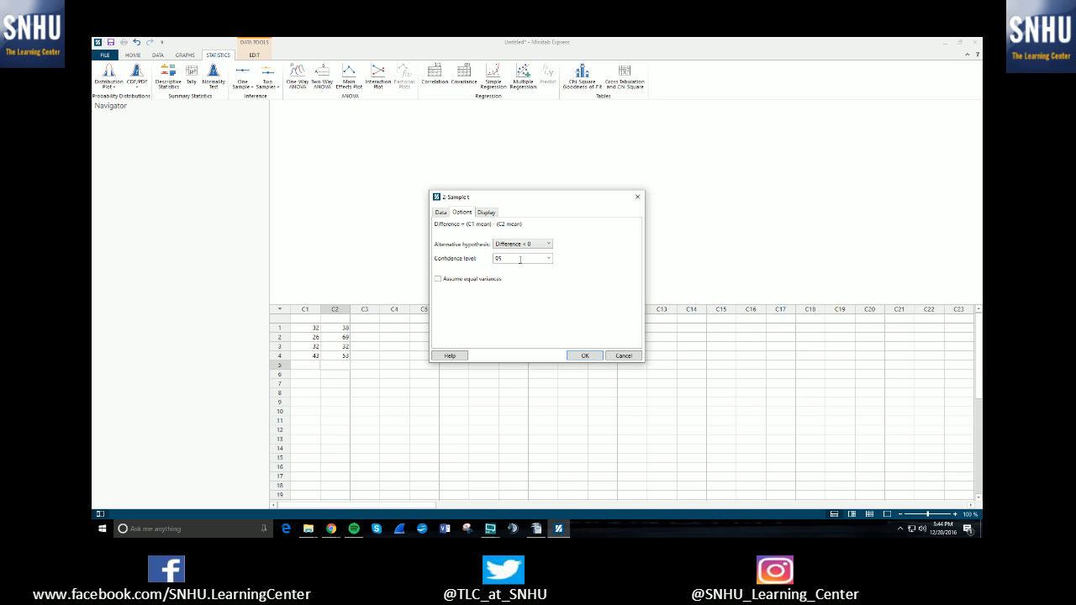
{"action": "left_click", "coordinate": [549, 258]}
{"action": "left_click", "coordinate": [580, 258]}
- Include a boxplot in the output and run the two-sample t test on C1 and C2
{"action": "left_click", "coordinate": [491, 212]}
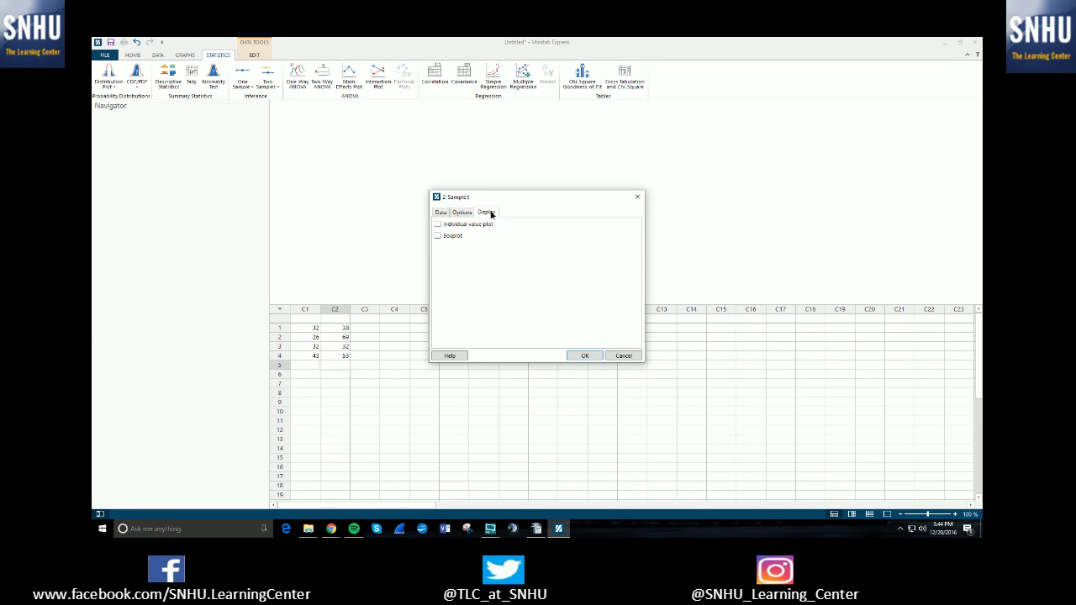
{"action": "left_click", "coordinate": [437, 237]}
{"action": "left_click", "coordinate": [442, 212]}
{"action": "left_click", "coordinate": [584, 355]}
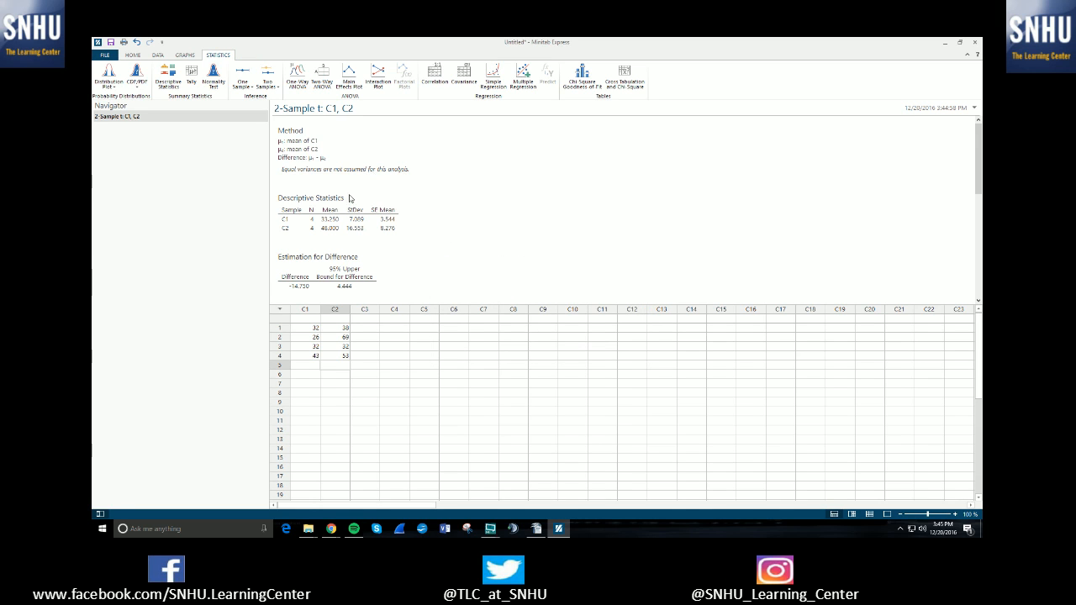
- Examine the descriptive statistics, hypotheses, P-value and boxplot in the two-sample t results for C1 and C2
{"action": "scroll", "coordinate": [505, 265], "scroll_direction": "down", "scroll_amount": 2}
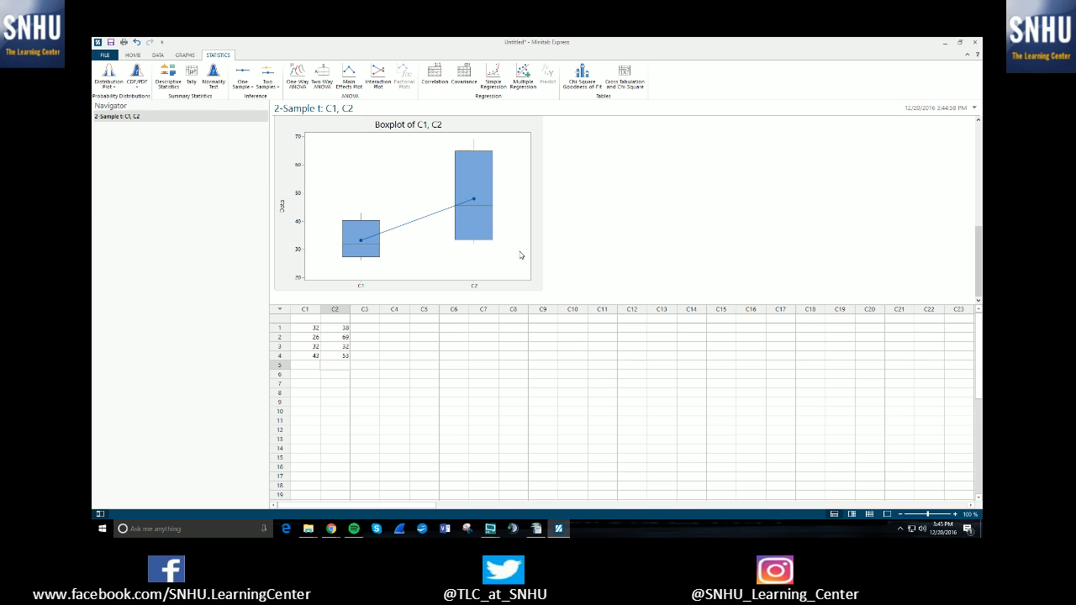
{"action": "scroll", "coordinate": [420, 248], "scroll_direction": "up", "scroll_amount": 5}
{"action": "scroll", "coordinate": [343, 277], "scroll_direction": "down", "scroll_amount": 1}
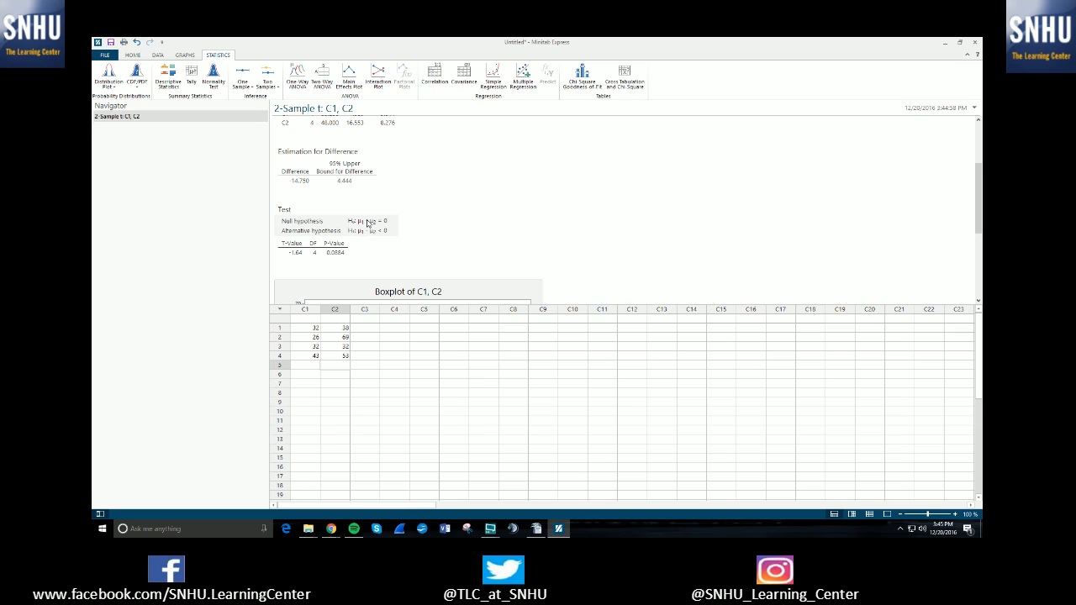
{"action": "scroll", "coordinate": [368, 222], "scroll_direction": "up", "scroll_amount": 3}
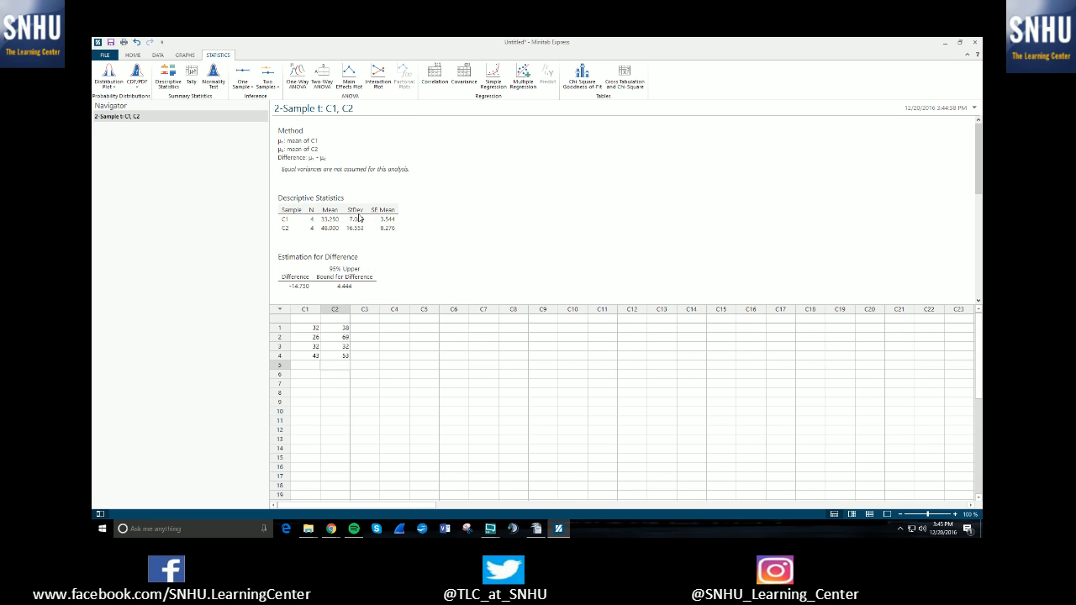
{"action": "scroll", "coordinate": [360, 238], "scroll_direction": "down", "scroll_amount": 3}
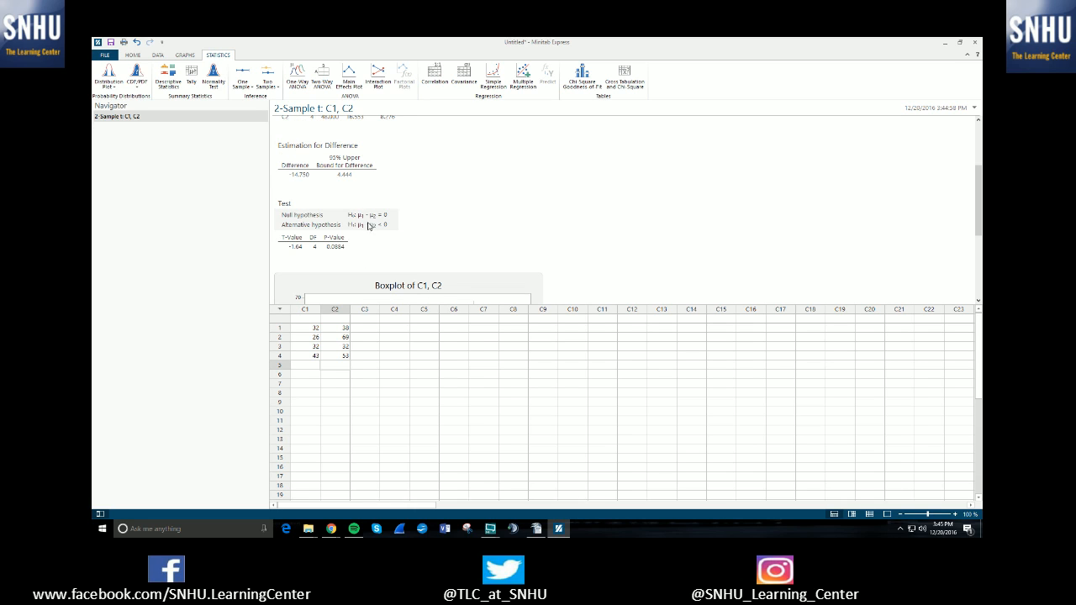
{"action": "left_click", "coordinate": [341, 242]}
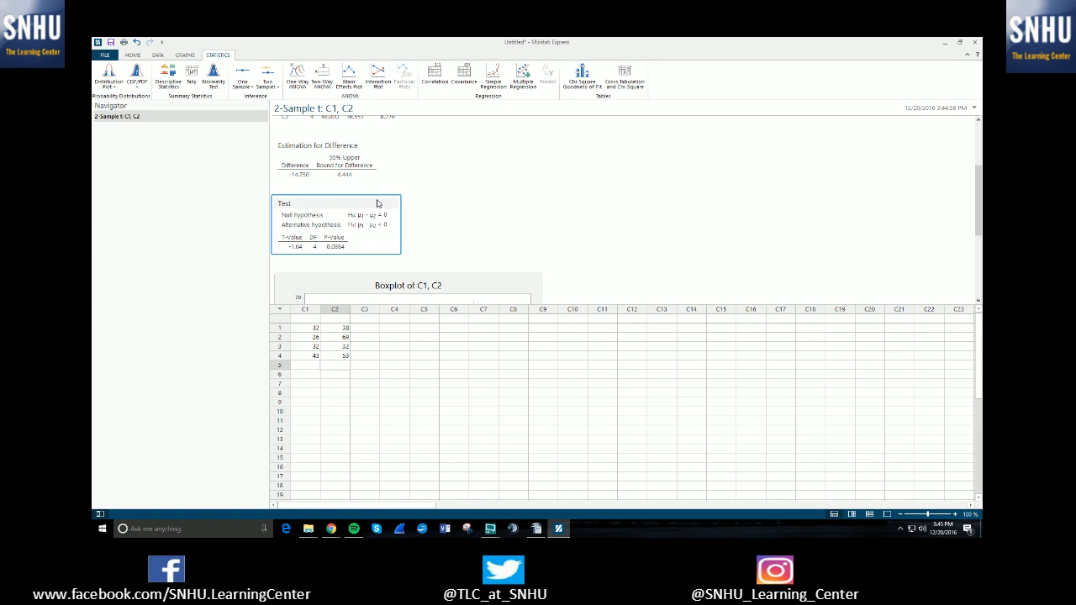
{"action": "scroll", "coordinate": [377, 219], "scroll_direction": "up", "scroll_amount": 5}
- Start another two-sample t test using summarized data, with a sample size of 10 for both samples
{"action": "left_click", "coordinate": [263, 85]}
{"action": "left_click", "coordinate": [290, 108]}
{"action": "left_click", "coordinate": [495, 225]}
{"action": "left_click", "coordinate": [477, 253]}
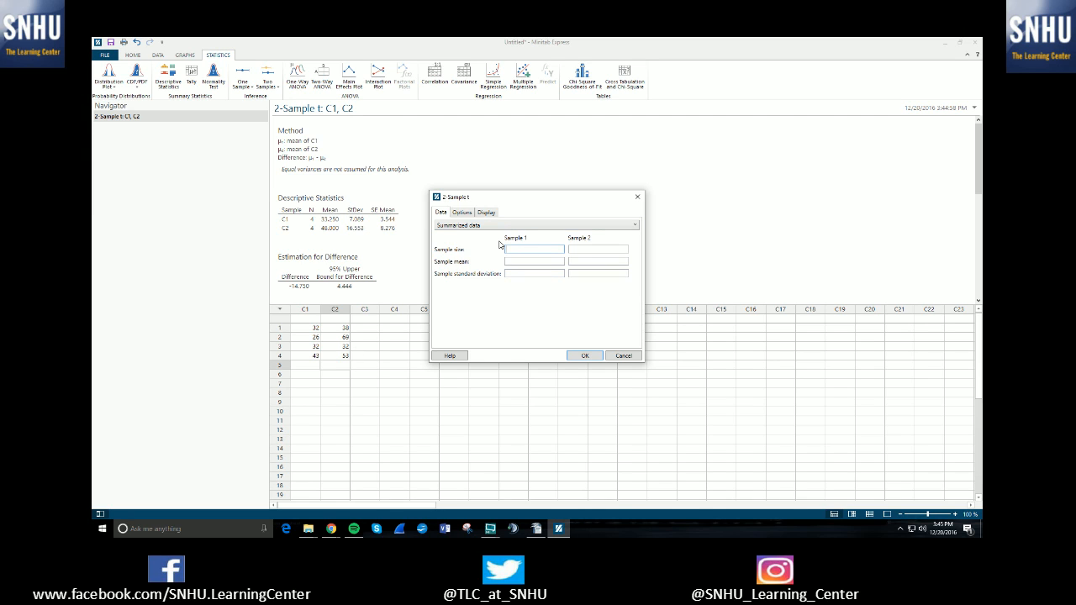
{"action": "type", "text": "10"}
{"action": "left_click", "coordinate": [579, 248]}
{"action": "type", "text": "10"}
- Set the sample means to 8 and 9 and the standard deviations to 1 and 1.5, and run the test
{"action": "left_click", "coordinate": [517, 262]}
{"action": "key", "text": "Tab"}
{"action": "type", "text": "1"}
{"action": "left_click", "coordinate": [589, 261]}
{"action": "key", "text": "Tab"}
{"action": "left_click", "coordinate": [594, 274]}
{"action": "type", "text": "1.5"}
{"action": "left_click", "coordinate": [597, 357]}
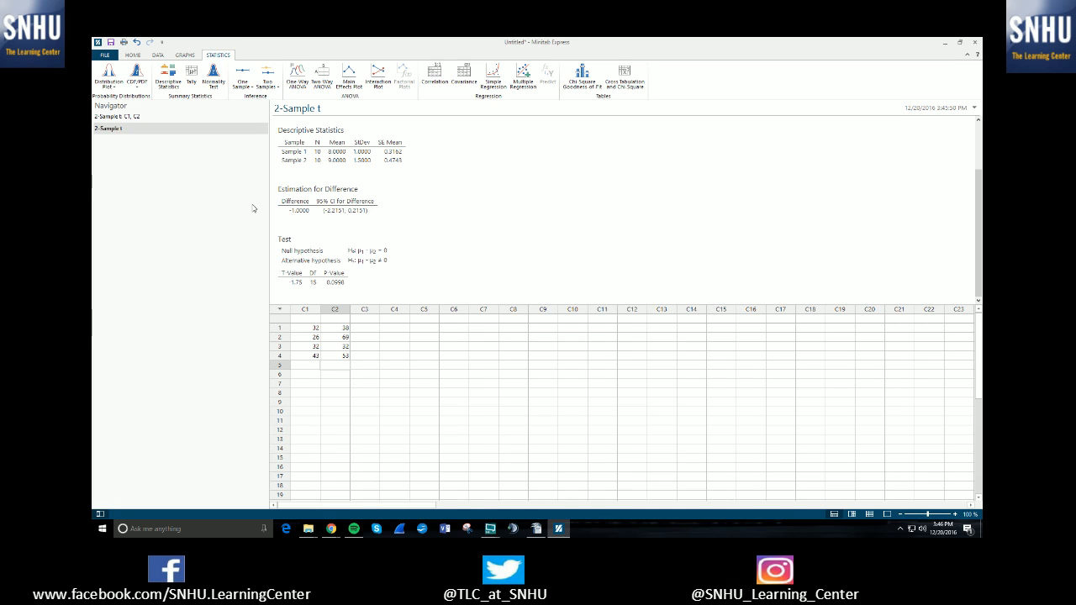
- Reopen the first two-sample t results for C1 and C2 and examine the test's P-value
{"action": "left_click", "coordinate": [140, 117]}
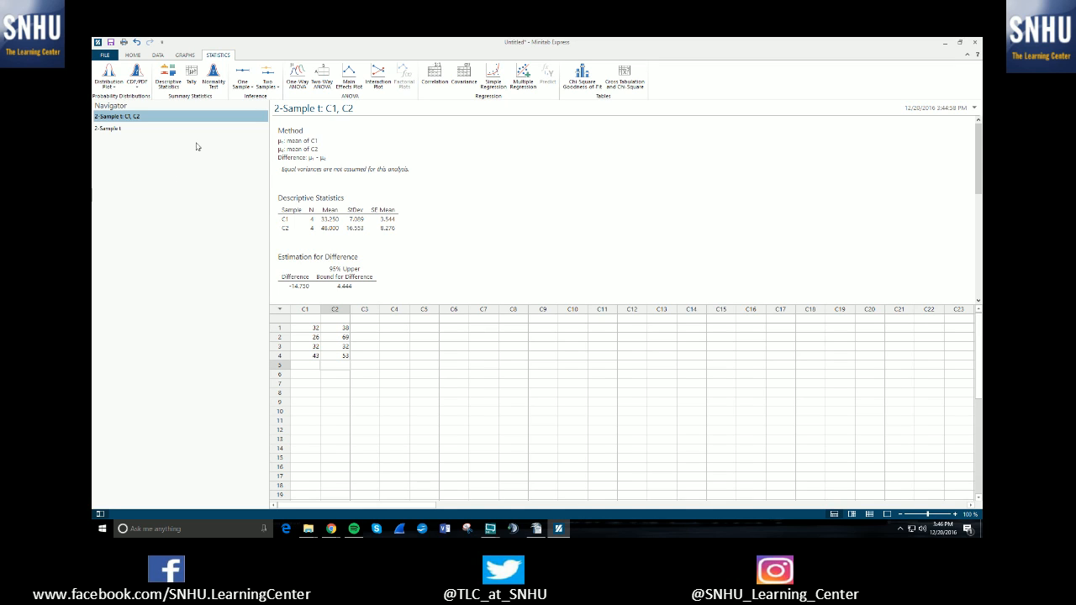
{"action": "scroll", "coordinate": [350, 198], "scroll_direction": "down", "scroll_amount": 3}
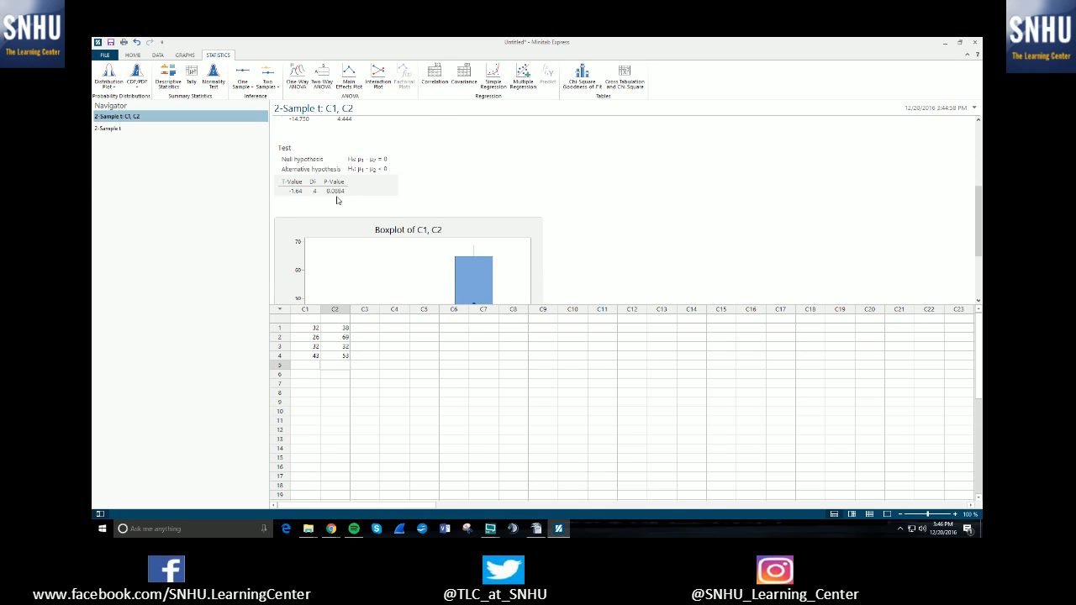